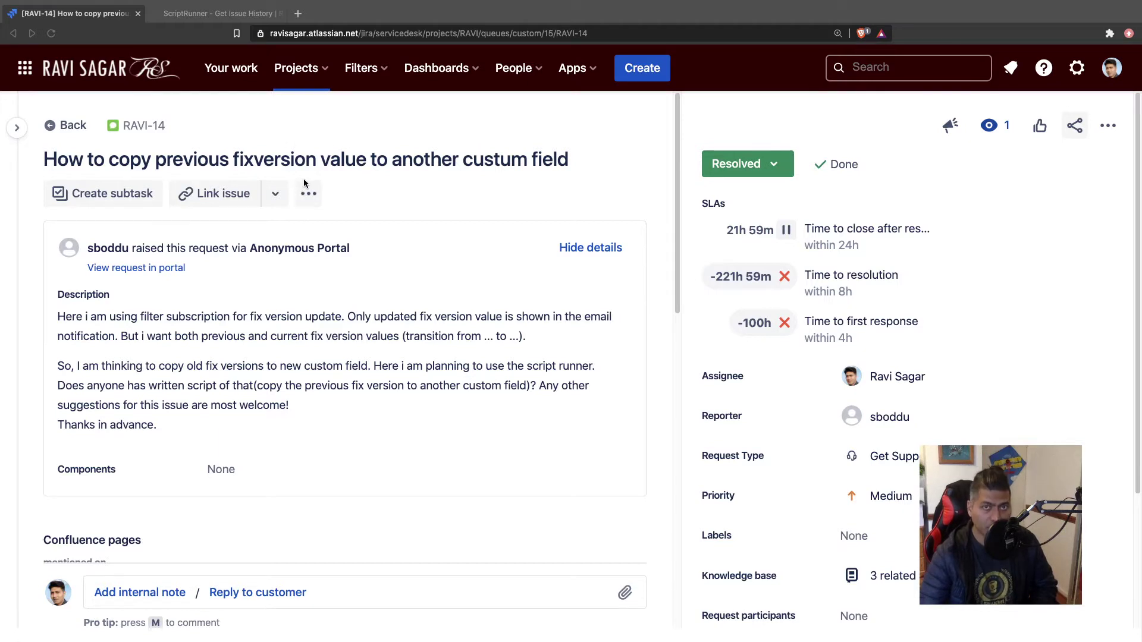
Select the second paragraph of RAVI-14's description and open the description in the inline editor.
{"action": "scroll", "coordinate": [269, 259], "scroll_direction": "down", "scroll_amount": 1}
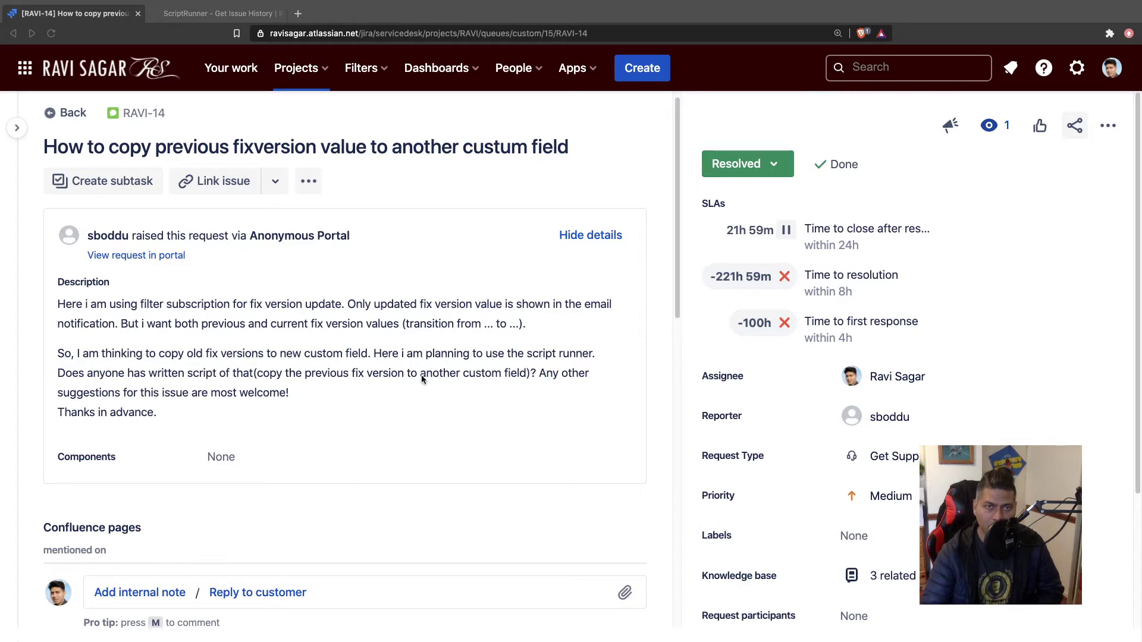
{"action": "triple_click", "coordinate": [320, 352]}
{"action": "left_click", "coordinate": [320, 351]}
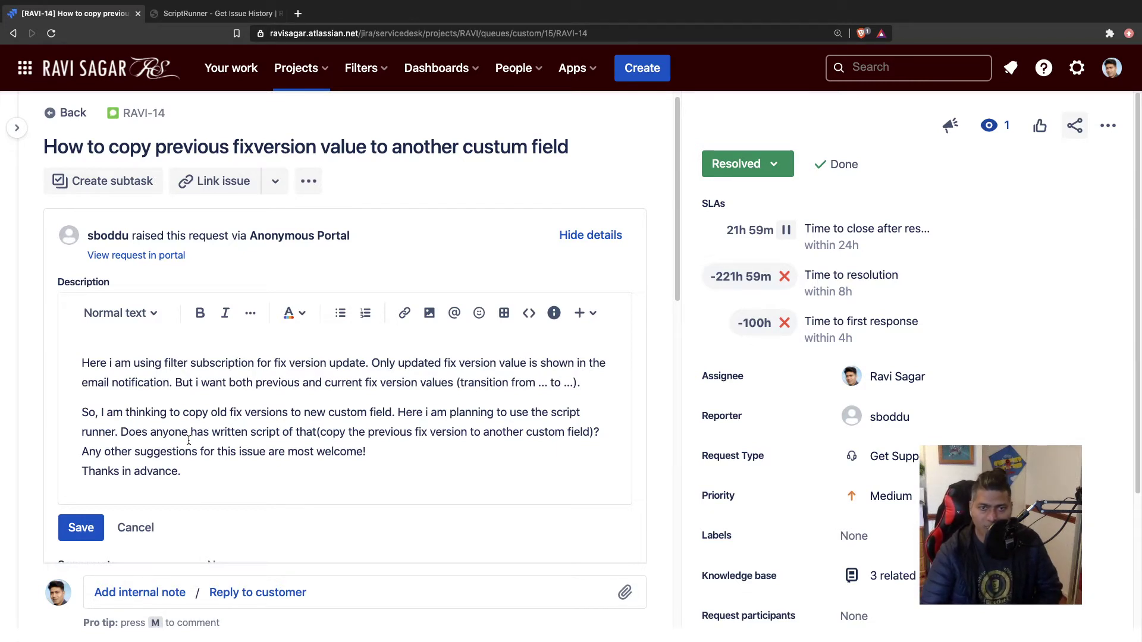
Switch the Activity section to History and scroll through RAVI-14's change history.
{"action": "scroll", "coordinate": [250, 431], "scroll_direction": "down", "scroll_amount": 10}
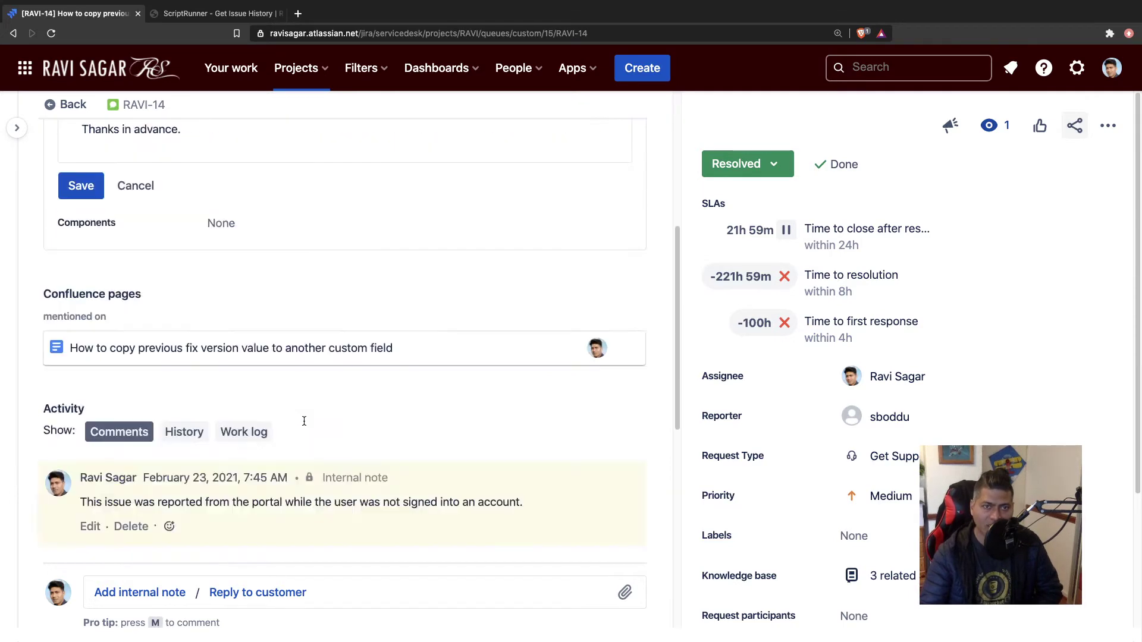
{"action": "scroll", "coordinate": [297, 418], "scroll_direction": "up", "scroll_amount": 3}
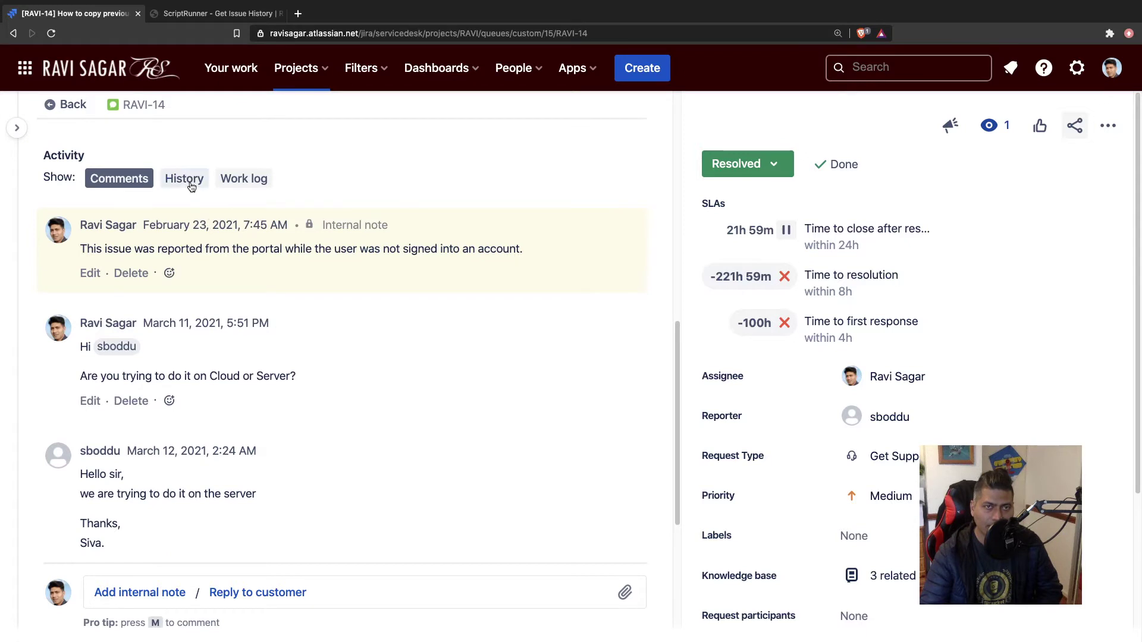
{"action": "left_click", "coordinate": [189, 180]}
{"action": "scroll", "coordinate": [305, 423], "scroll_direction": "down", "scroll_amount": 5}
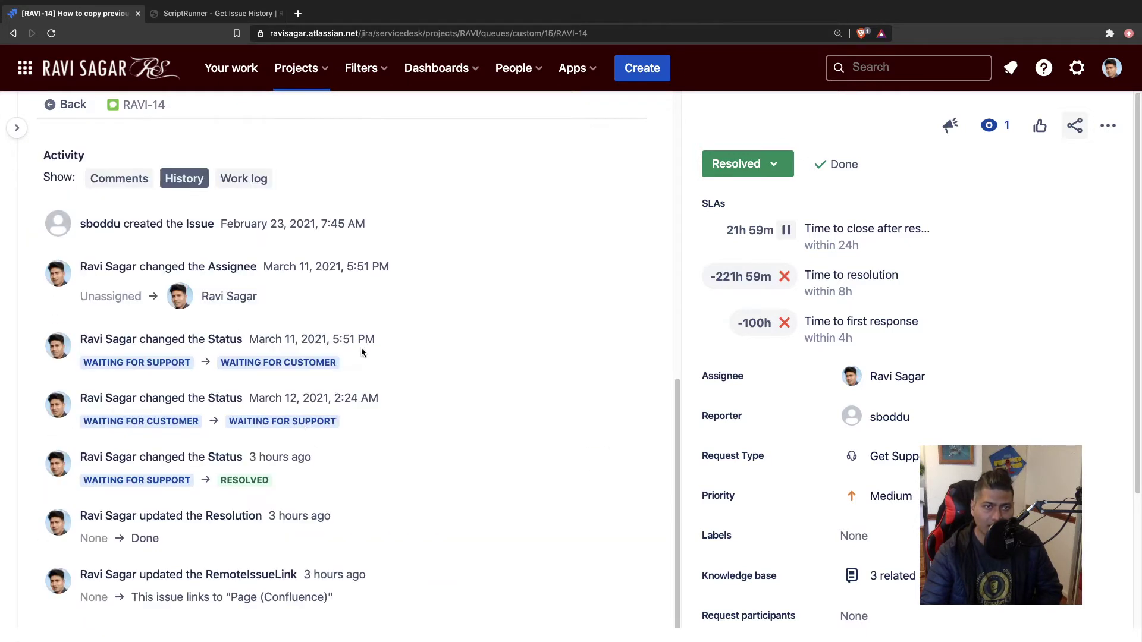
{"action": "scroll", "coordinate": [258, 518], "scroll_direction": "down", "scroll_amount": 1}
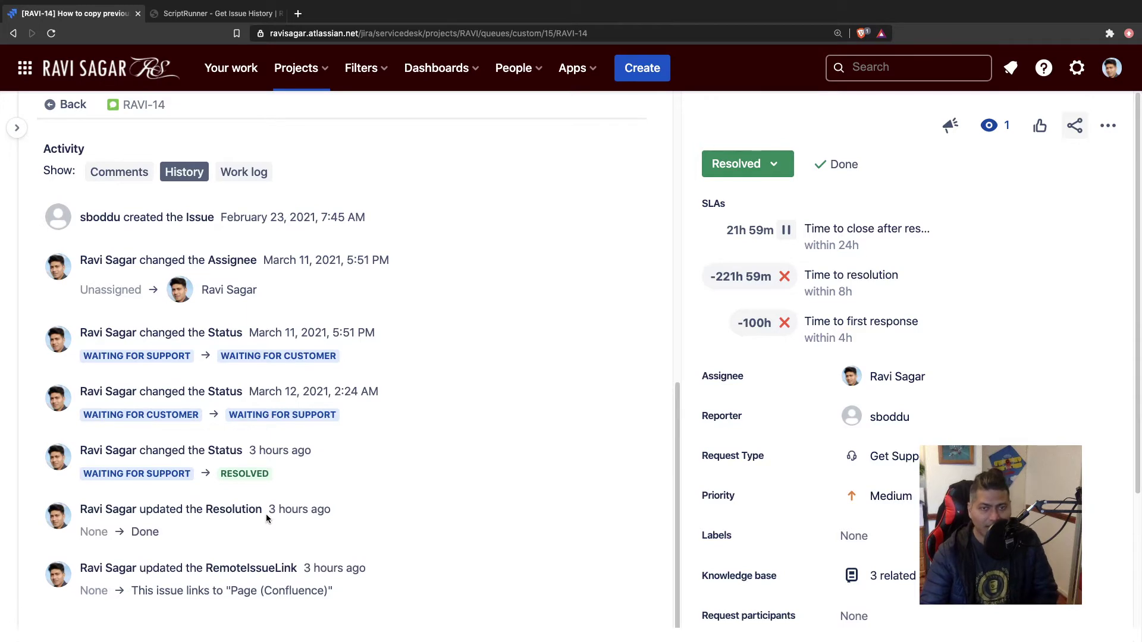
{"action": "scroll", "coordinate": [266, 514], "scroll_direction": "up", "scroll_amount": 3}
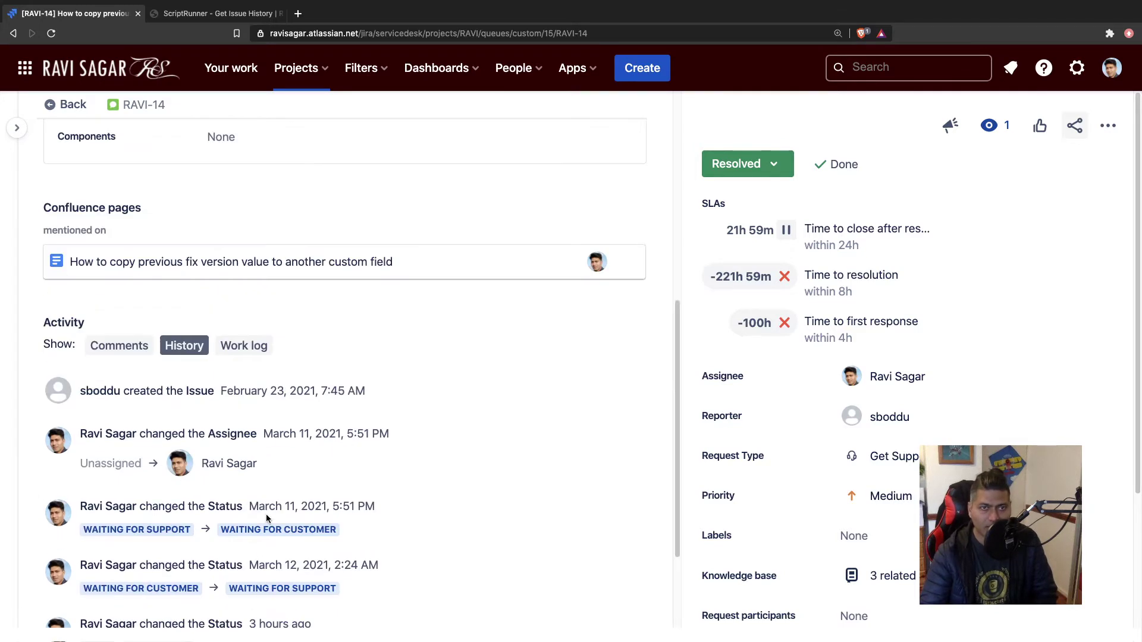
Switch Activity back to Comments and cancel the description editor without saving.
{"action": "left_click", "coordinate": [133, 354]}
{"action": "scroll", "coordinate": [305, 438], "scroll_direction": "up", "scroll_amount": 2}
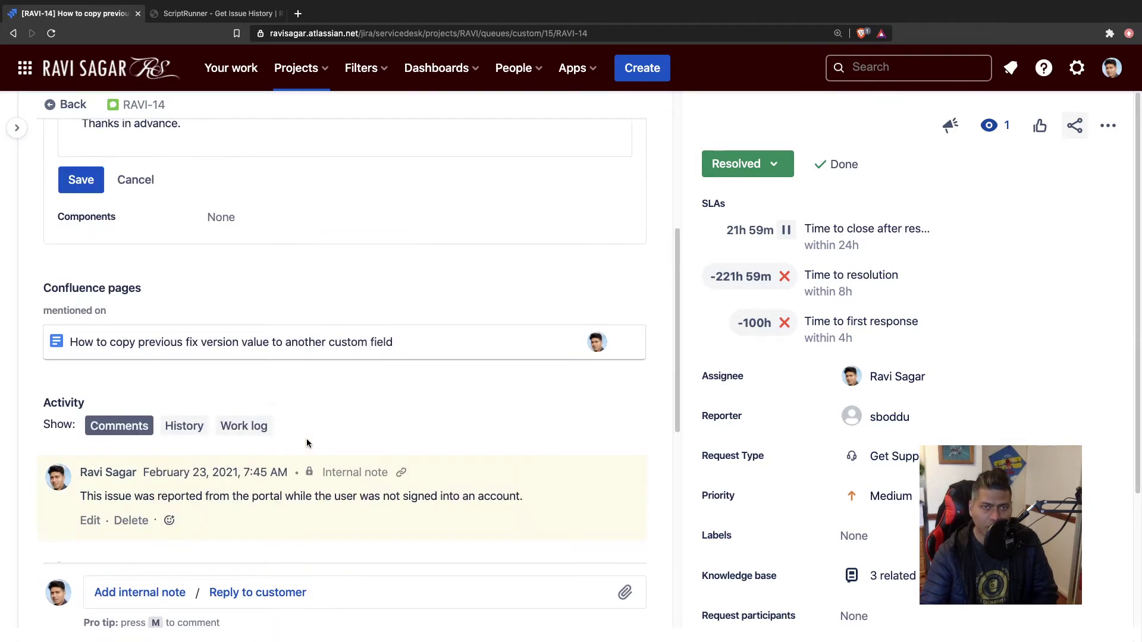
{"action": "scroll", "coordinate": [309, 452], "scroll_direction": "up", "scroll_amount": 6}
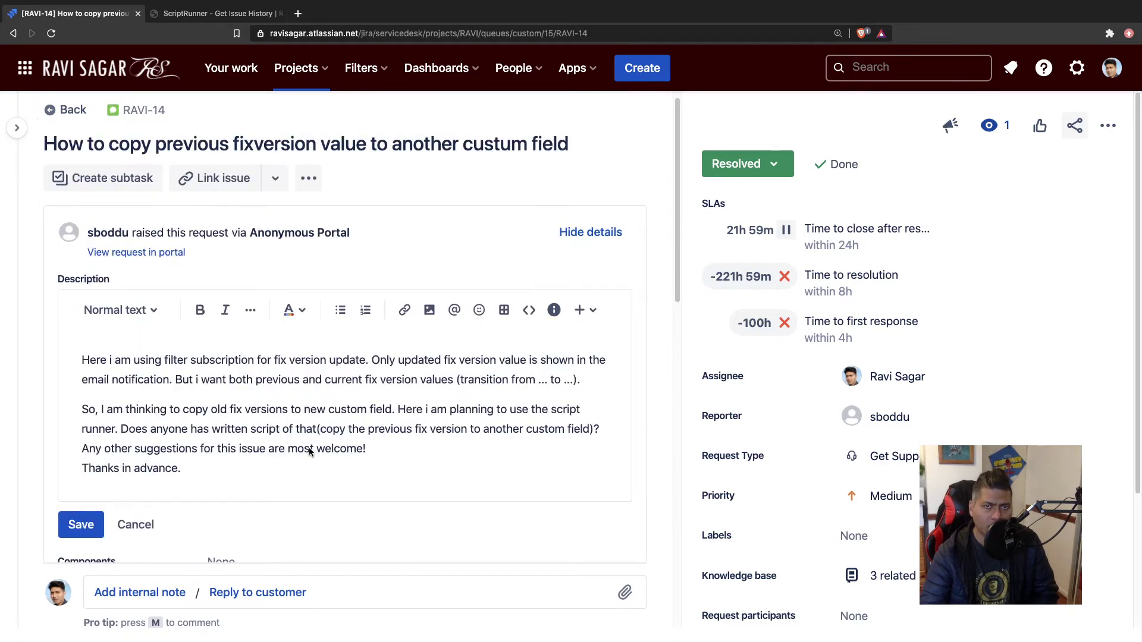
{"action": "scroll", "coordinate": [309, 450], "scroll_direction": "down", "scroll_amount": 2}
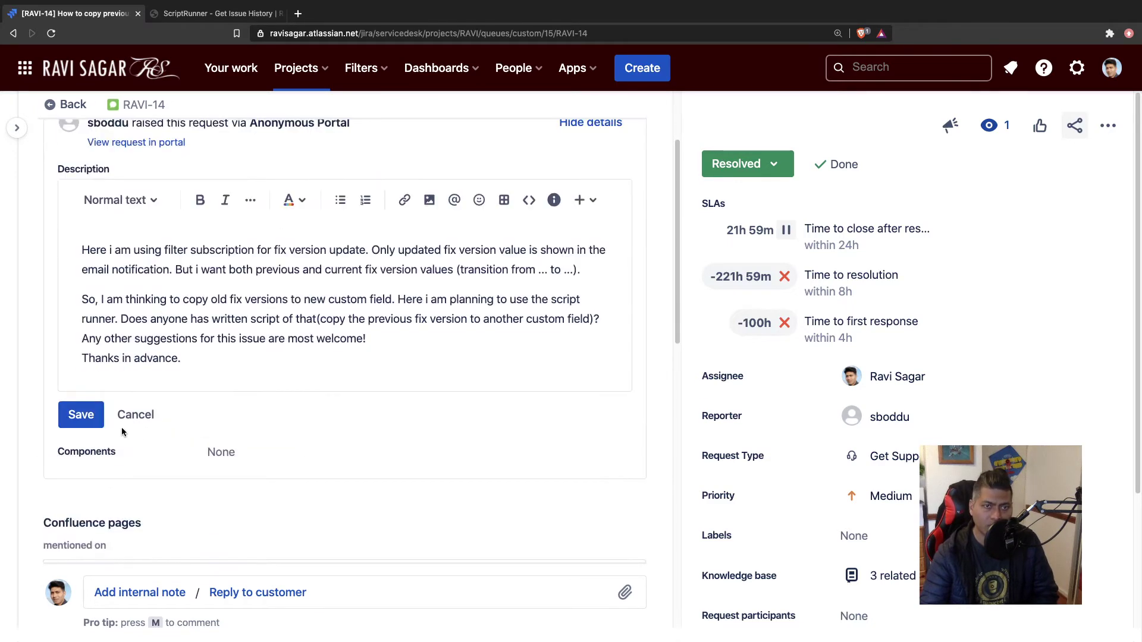
{"action": "left_click", "coordinate": [133, 415]}
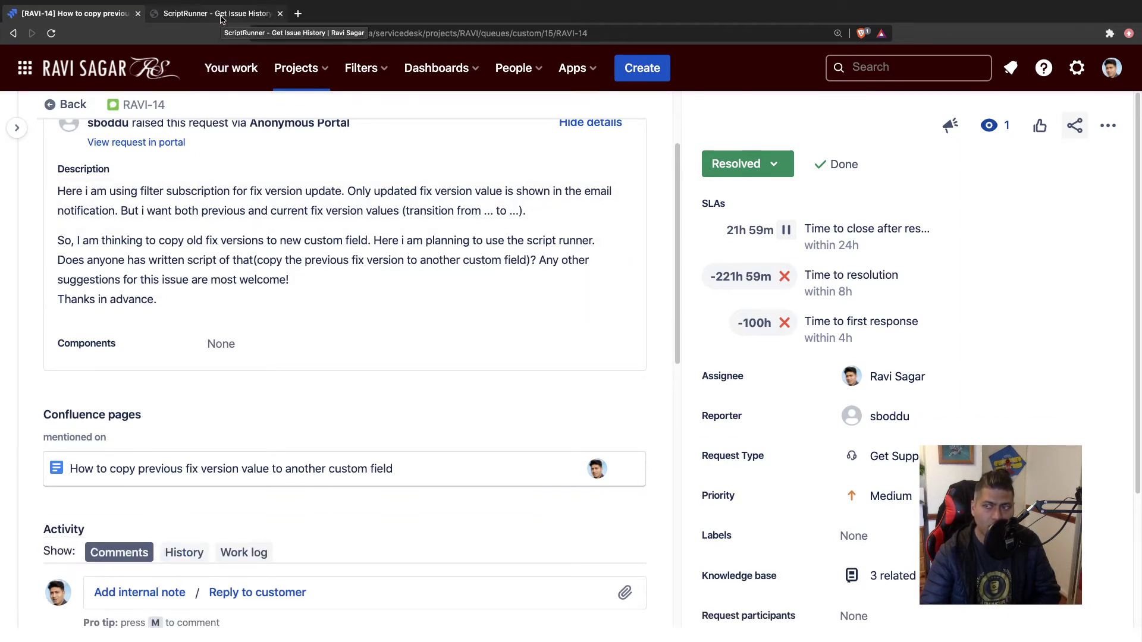
Switch to the 'ScriptRunner - Get Issue History' article and scroll down to its script.
{"action": "left_click", "coordinate": [220, 13]}
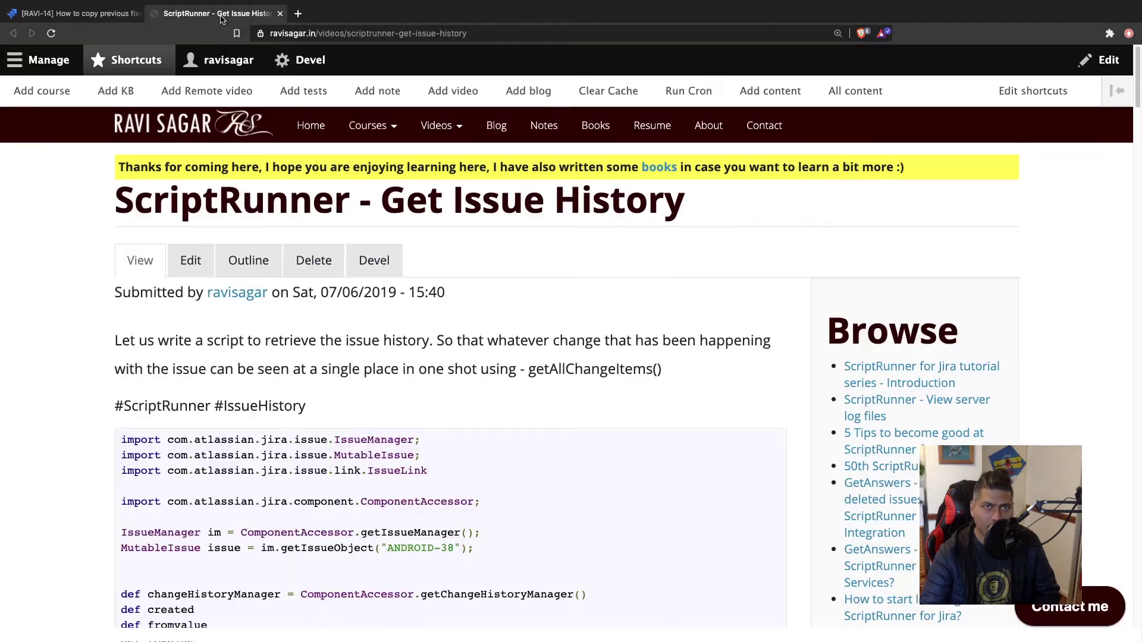
{"action": "scroll", "coordinate": [301, 494], "scroll_direction": "down", "scroll_amount": 3}
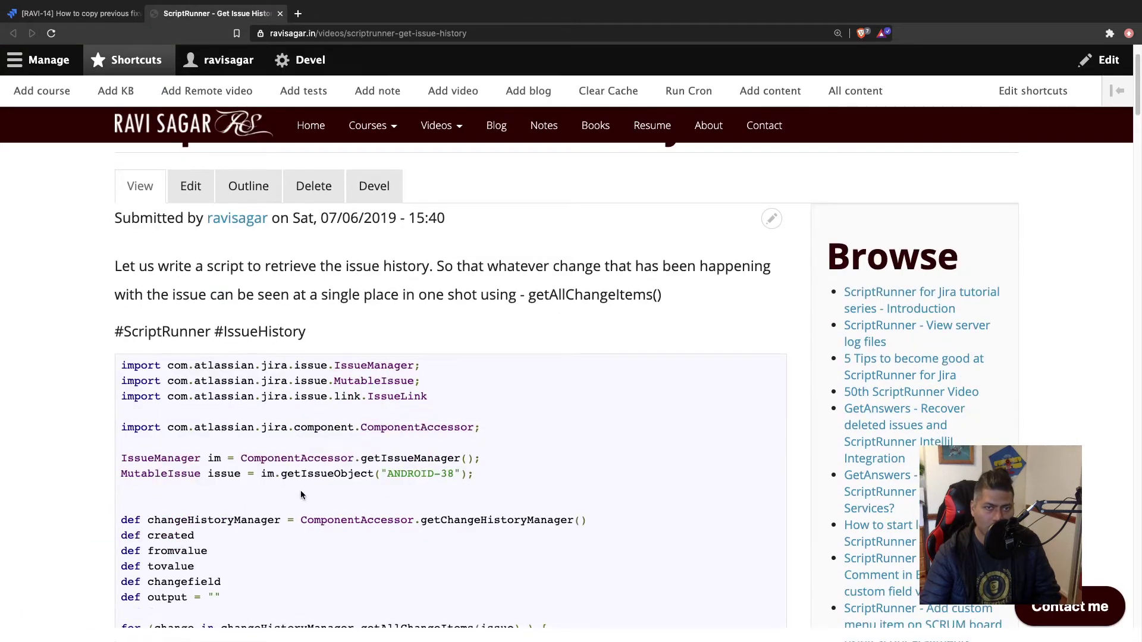
{"action": "scroll", "coordinate": [337, 507], "scroll_direction": "down", "scroll_amount": 5}
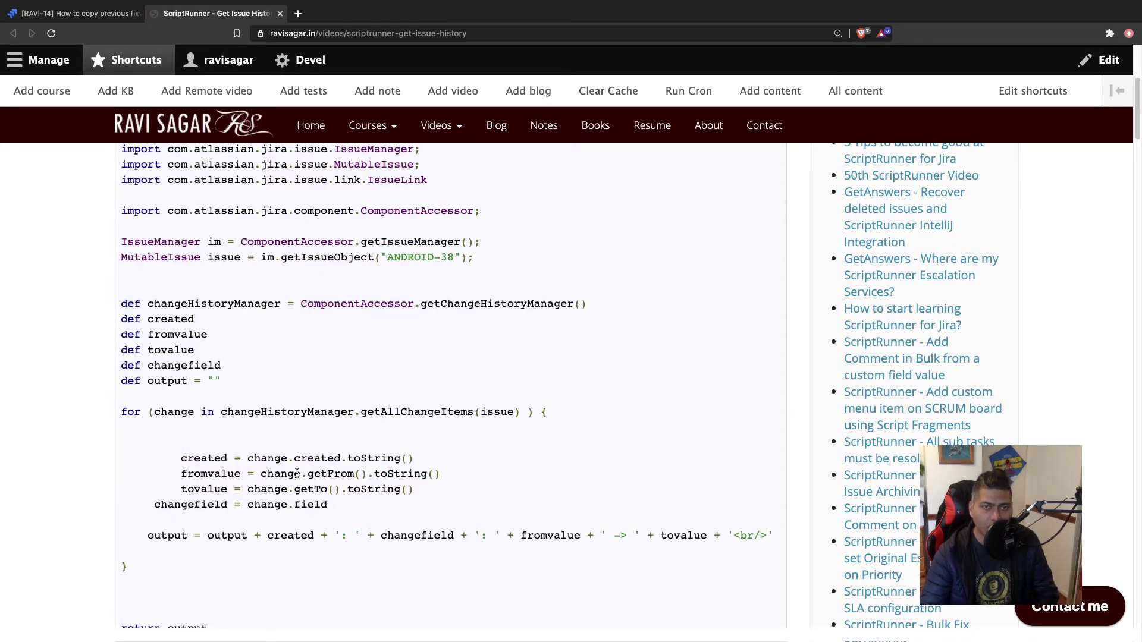
Highlight the getFrom() fromvalue line and the getAllChangeItems method name in the script.
{"action": "triple_click", "coordinate": [208, 486]}
{"action": "left_click", "coordinate": [218, 470]}
{"action": "triple_click", "coordinate": [217, 469]}
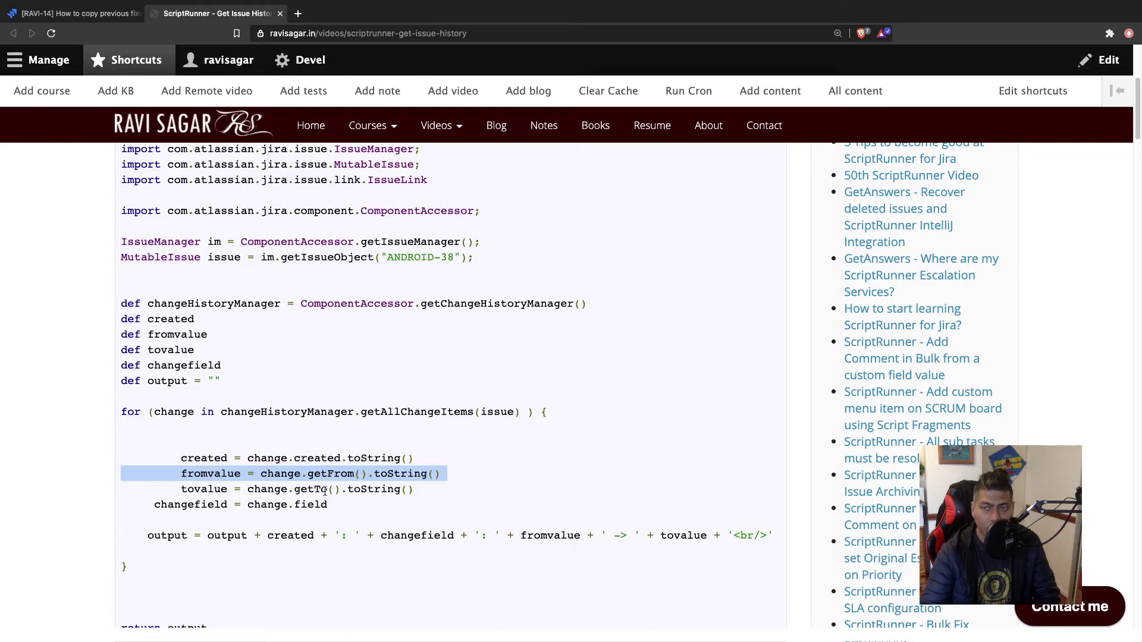
{"action": "scroll", "coordinate": [328, 471], "scroll_direction": "down", "scroll_amount": 1}
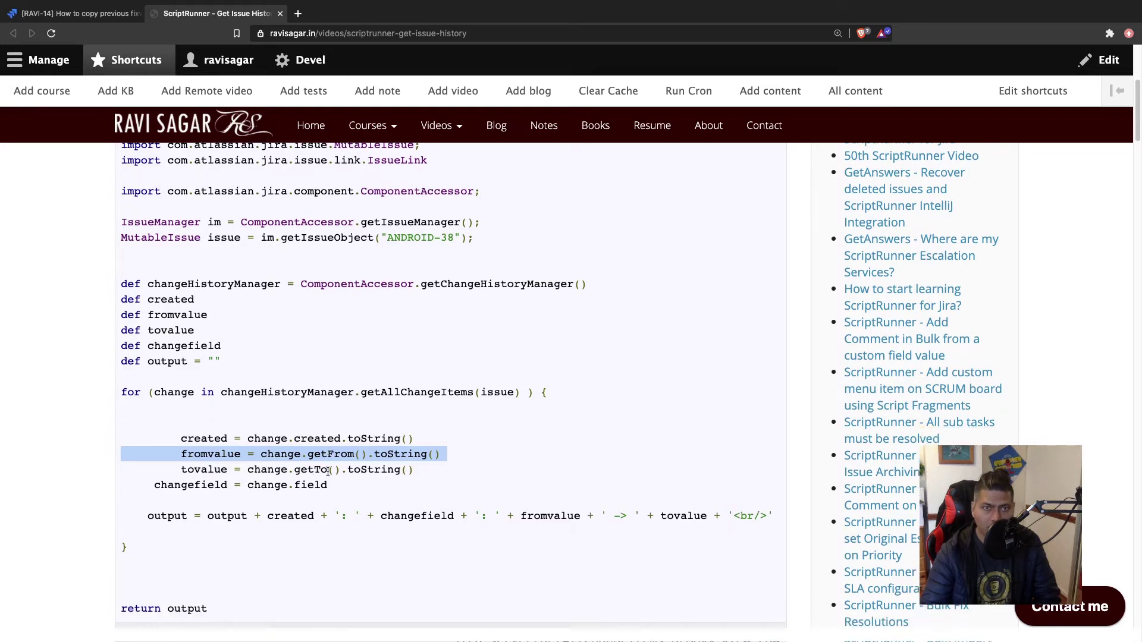
{"action": "double_click", "coordinate": [289, 393]}
{"action": "left_click", "coordinate": [388, 390]}
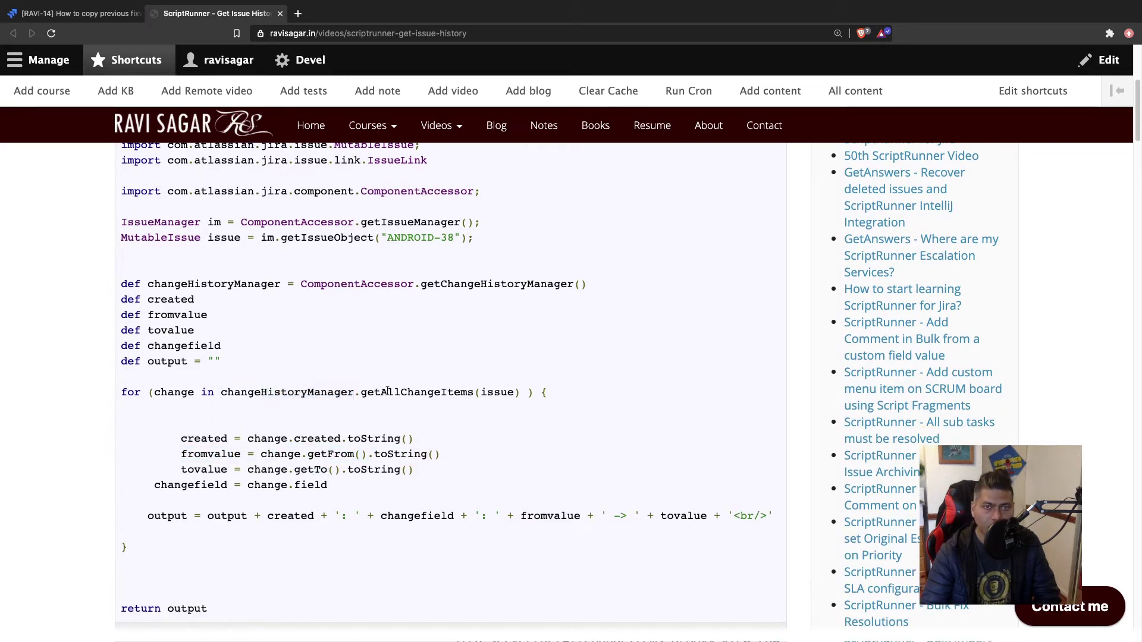
{"action": "double_click", "coordinate": [387, 390]}
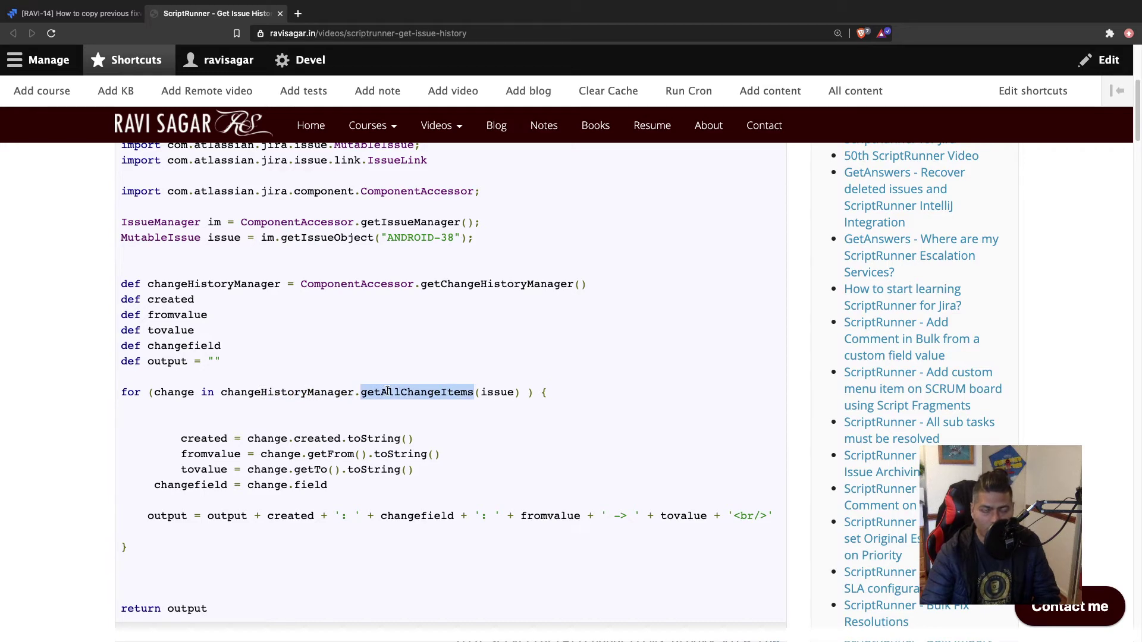
Zoom the page in one step and highlight the issue argument of getAllChangeItems(issue).
{"action": "key", "text": "super+plus"}
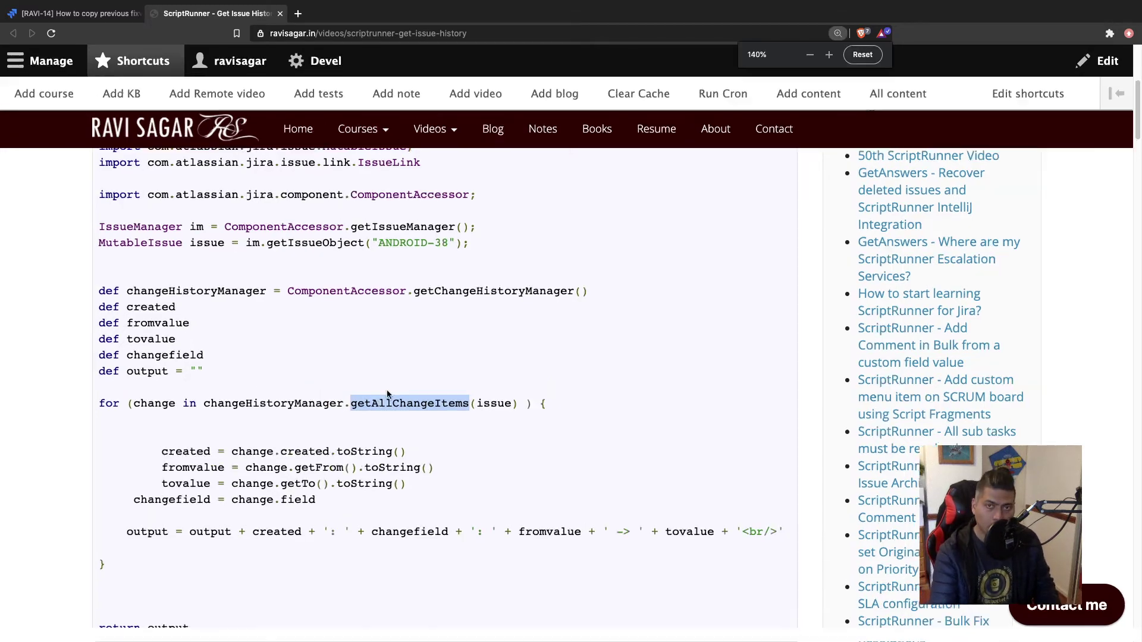
{"action": "scroll", "coordinate": [387, 392], "scroll_direction": "down", "scroll_amount": 1}
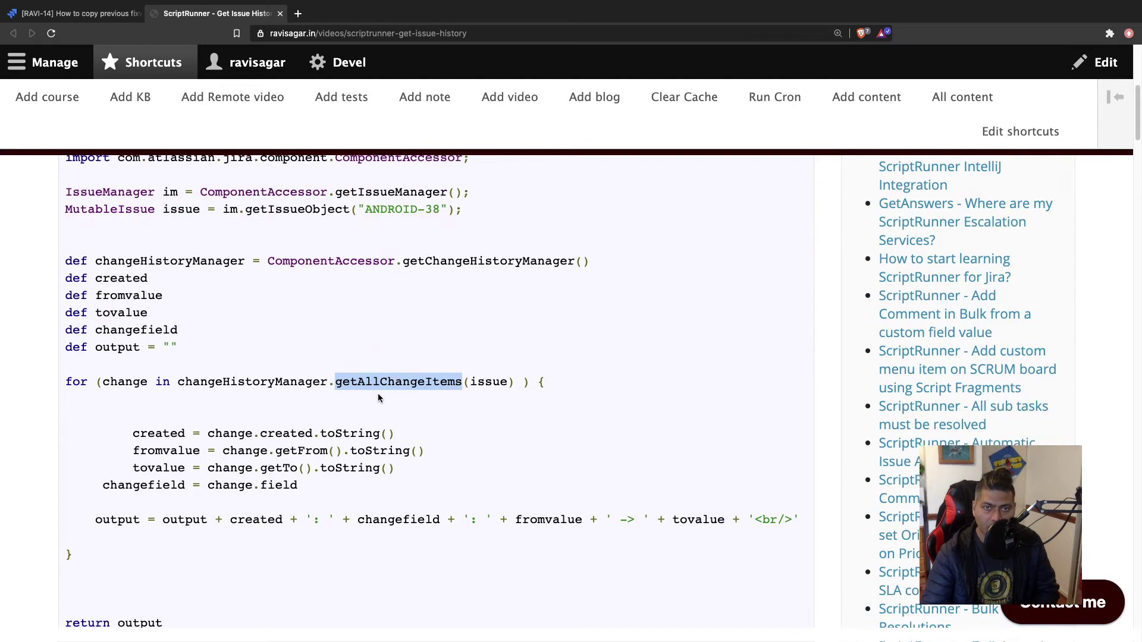
{"action": "left_click", "coordinate": [493, 379]}
{"action": "double_click", "coordinate": [493, 379]}
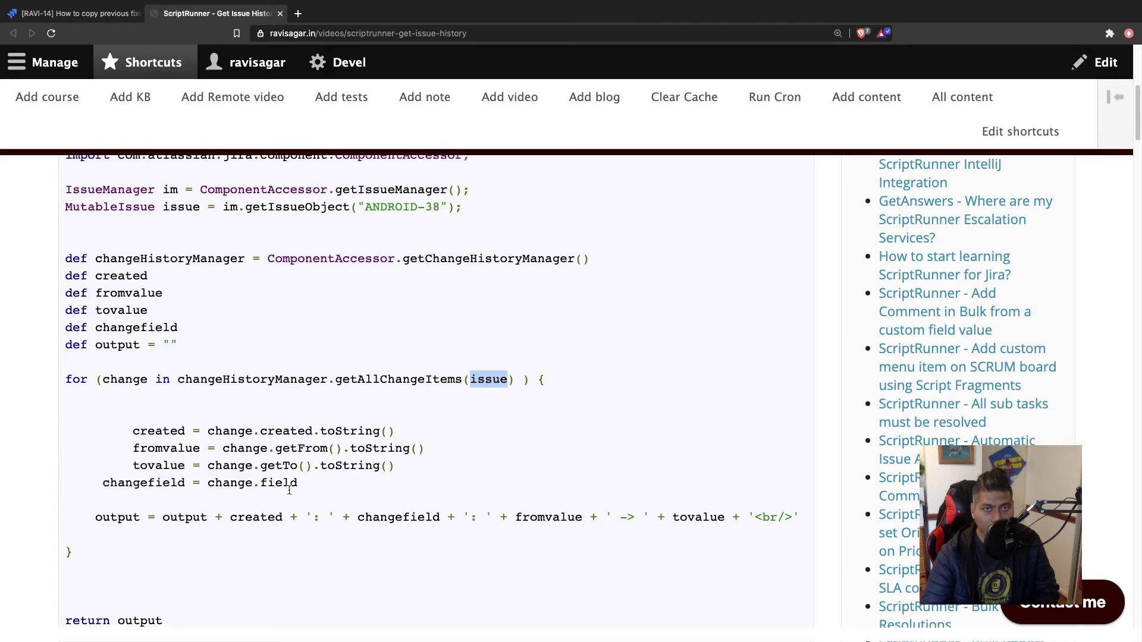
{"action": "scroll", "coordinate": [289, 489], "scroll_direction": "up", "scroll_amount": 2}
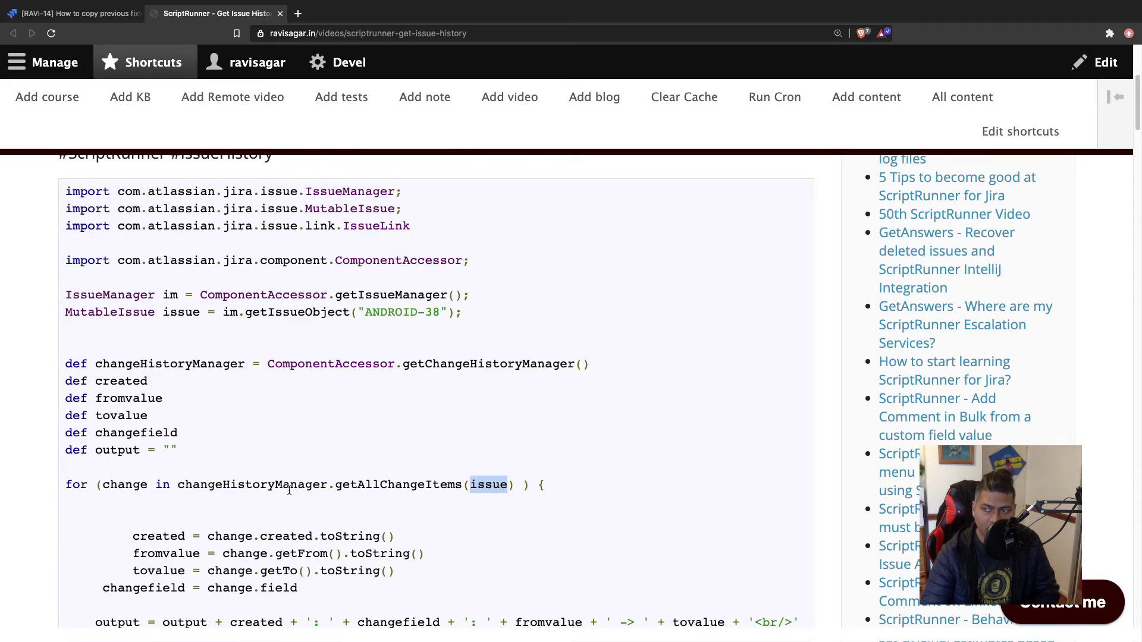
{"action": "scroll", "coordinate": [289, 489], "scroll_direction": "down", "scroll_amount": 2}
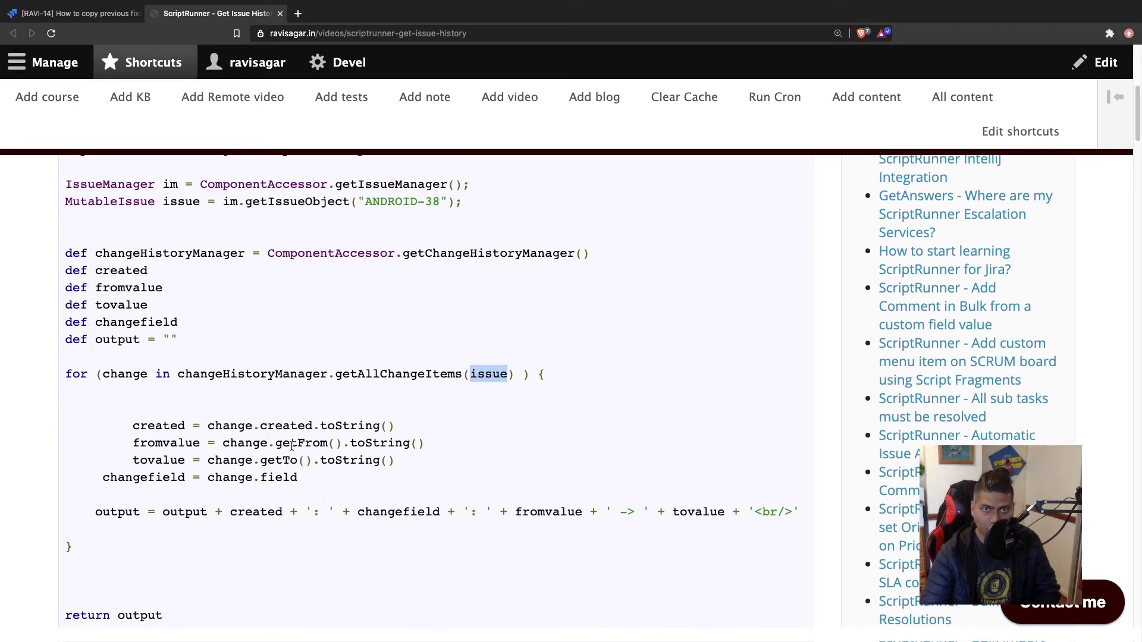
Go back to the RAVI-14 Jira request tab.
{"action": "left_click", "coordinate": [88, 14]}
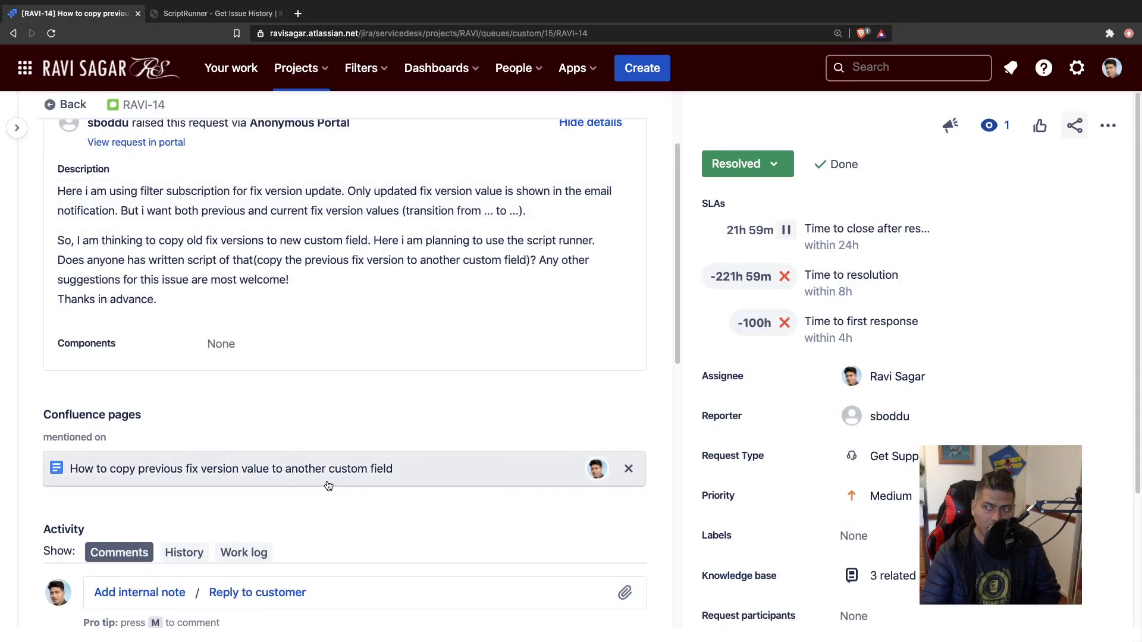